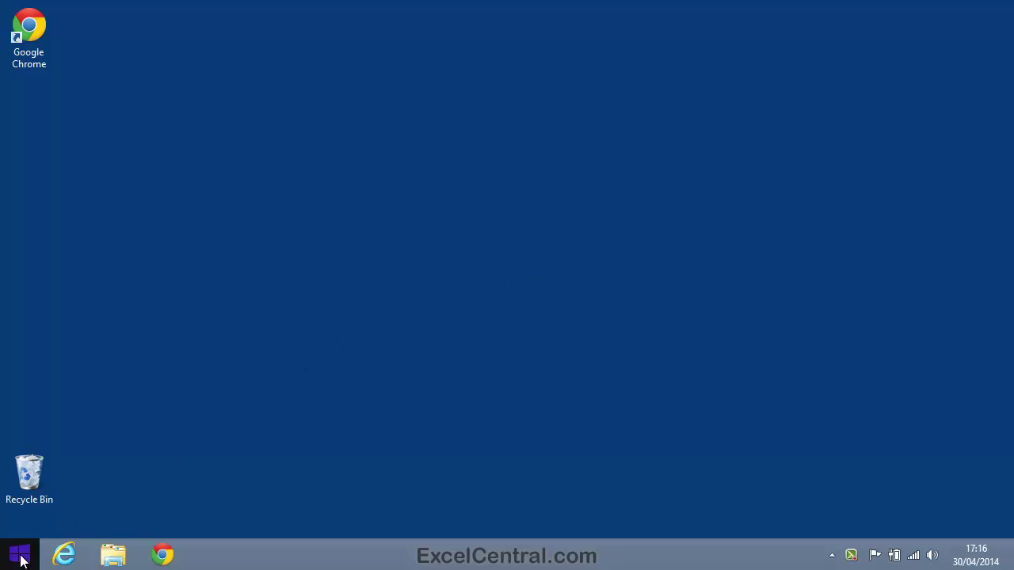
Start Excel and open the recent workbook The Wealth Of Nations.
click(18, 555)
click(133, 242)
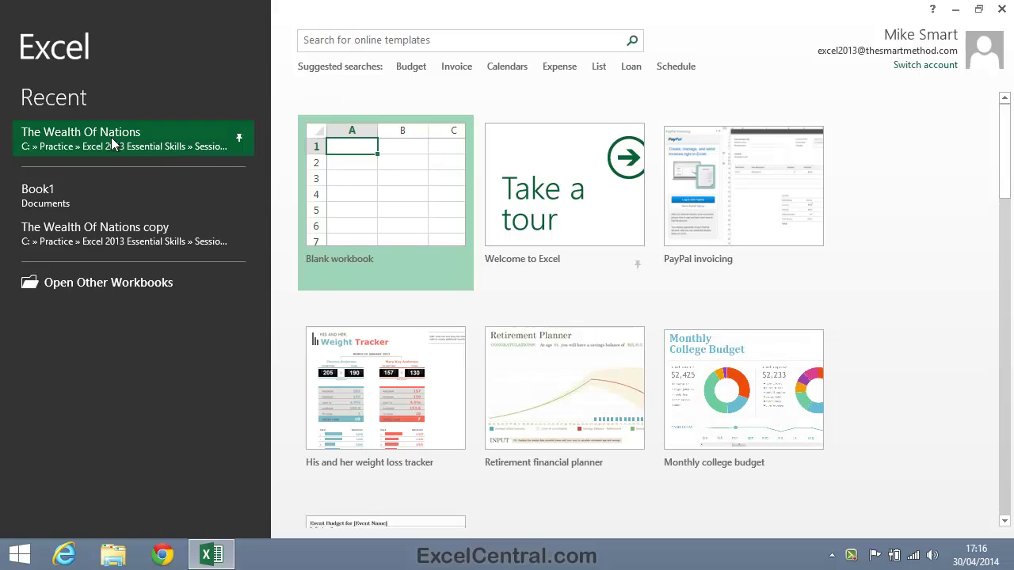
click(113, 141)
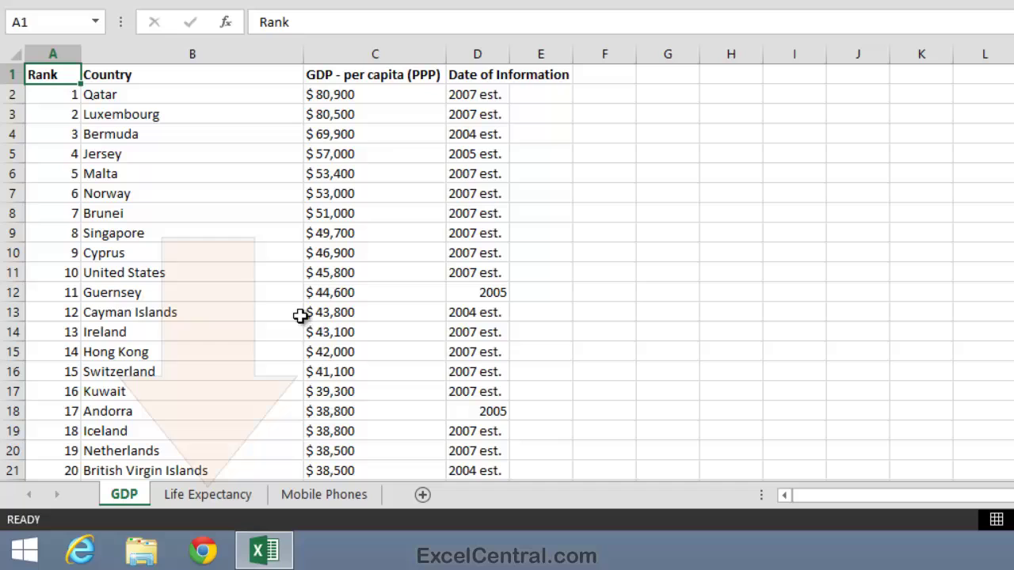
View the Life Expectancy and Mobile Phones worksheets, and return to the GDP worksheet.
click(209, 496)
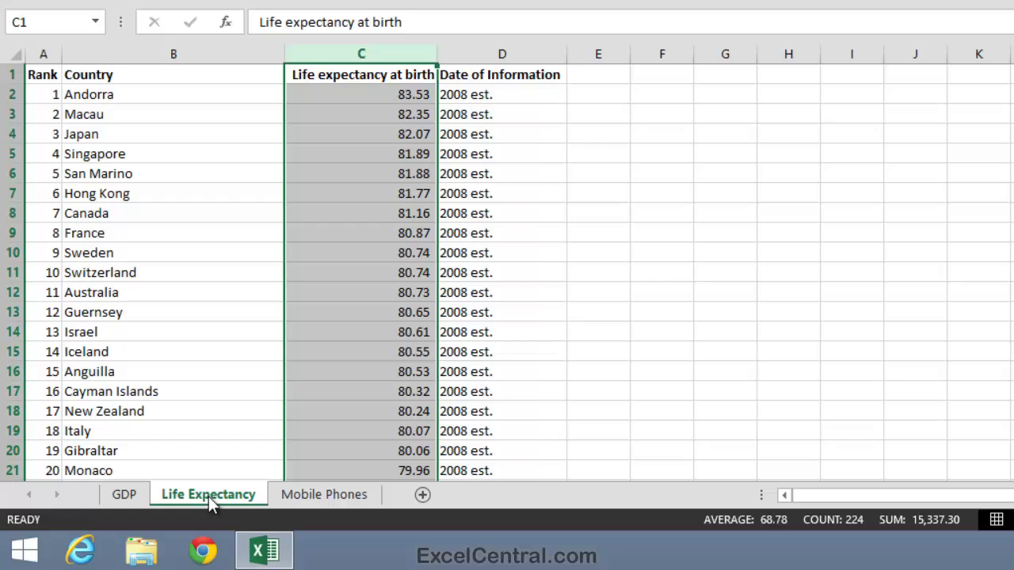
click(343, 493)
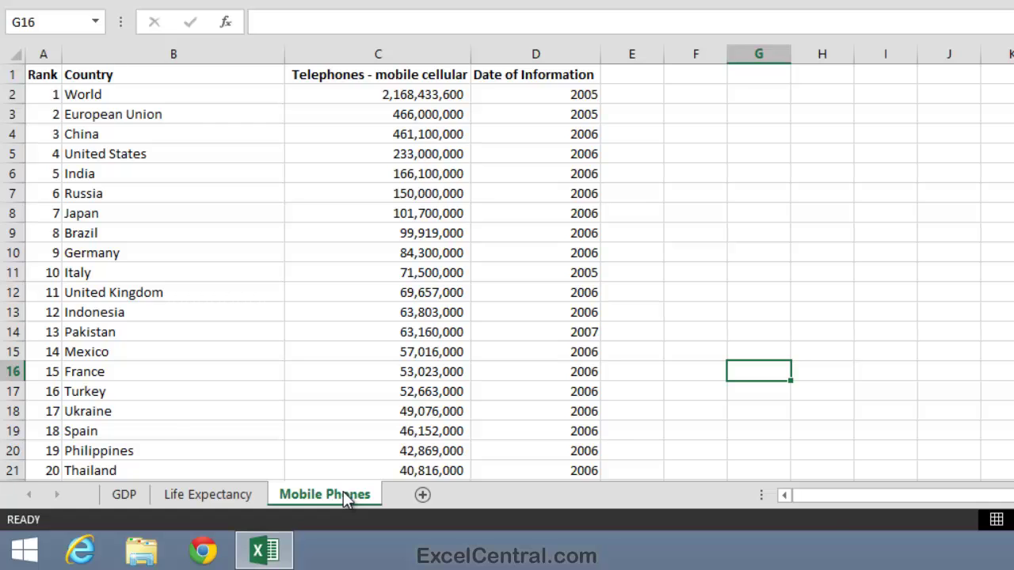
click(123, 495)
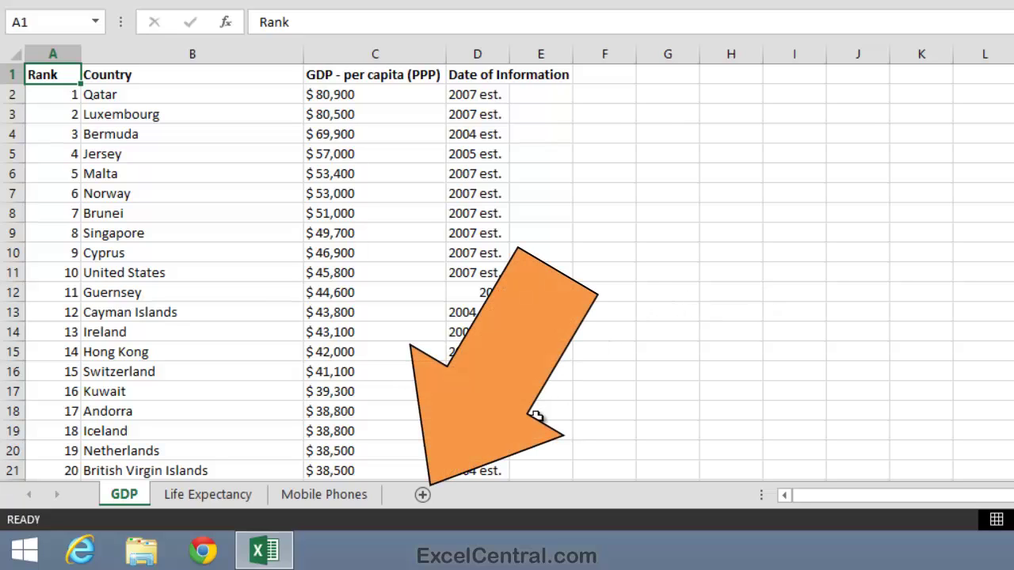
Insert a new worksheet directly after GDP and name it Population.
click(422, 495)
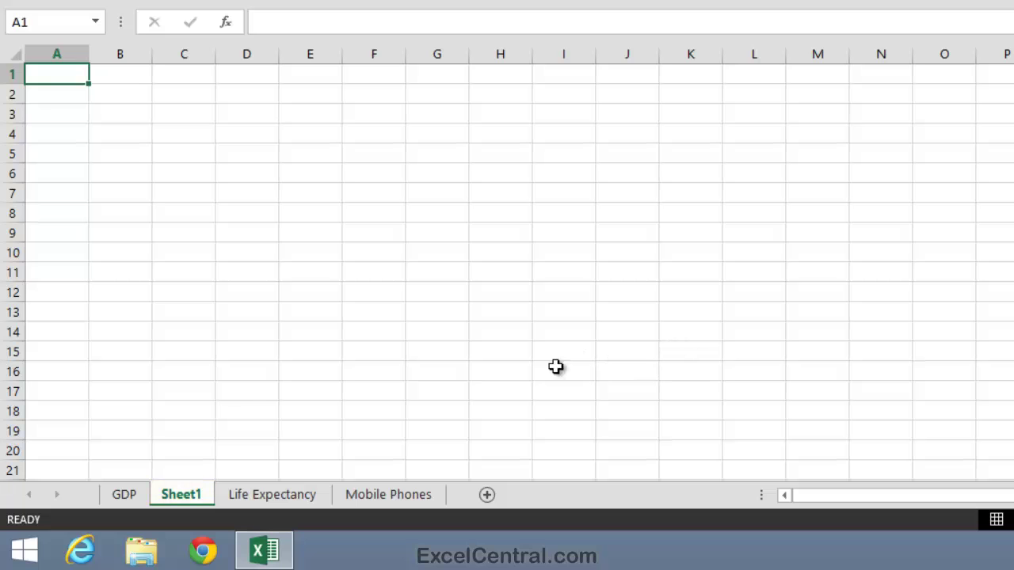
double_click(189, 496)
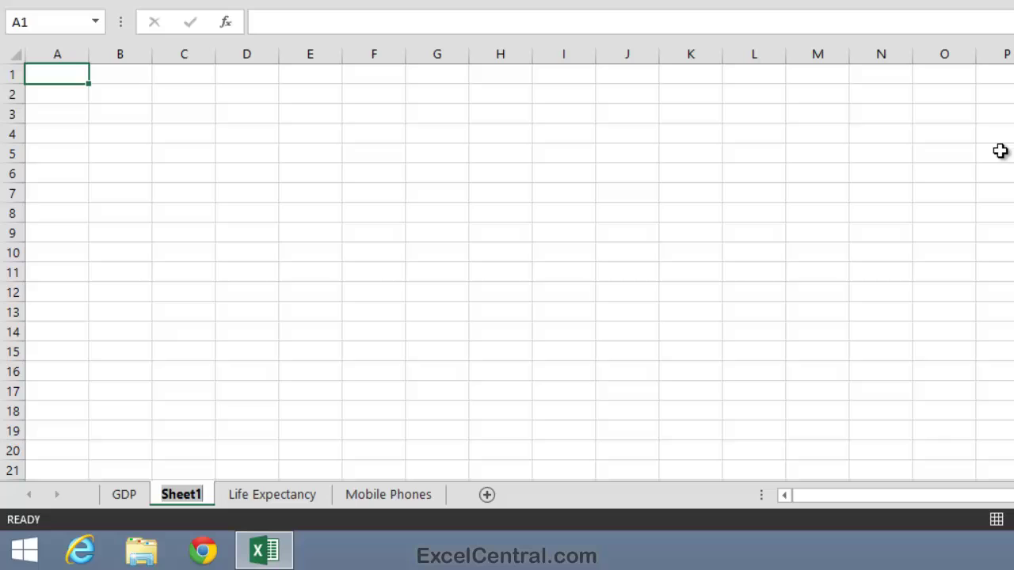
text(Population)
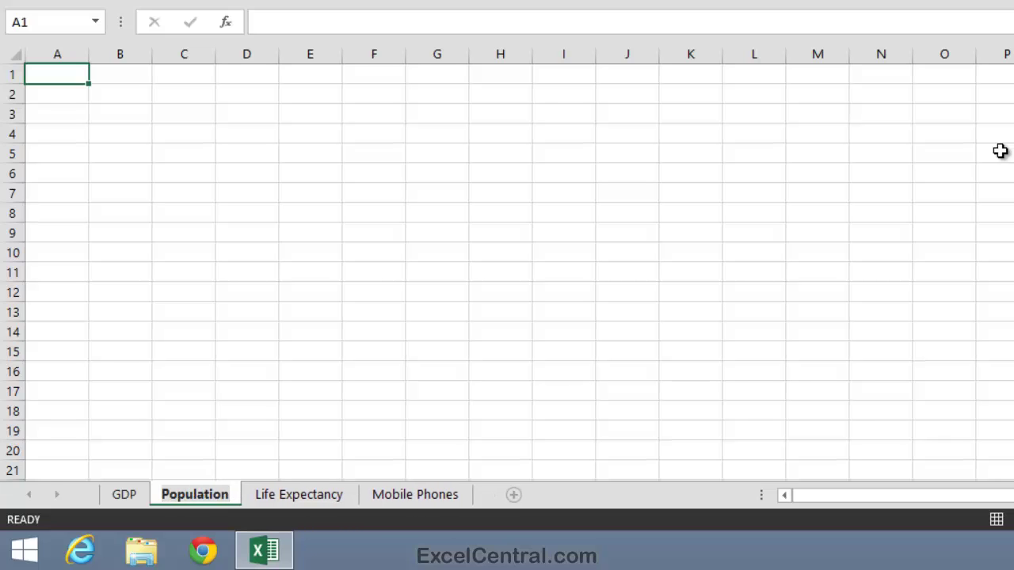
click(322, 228)
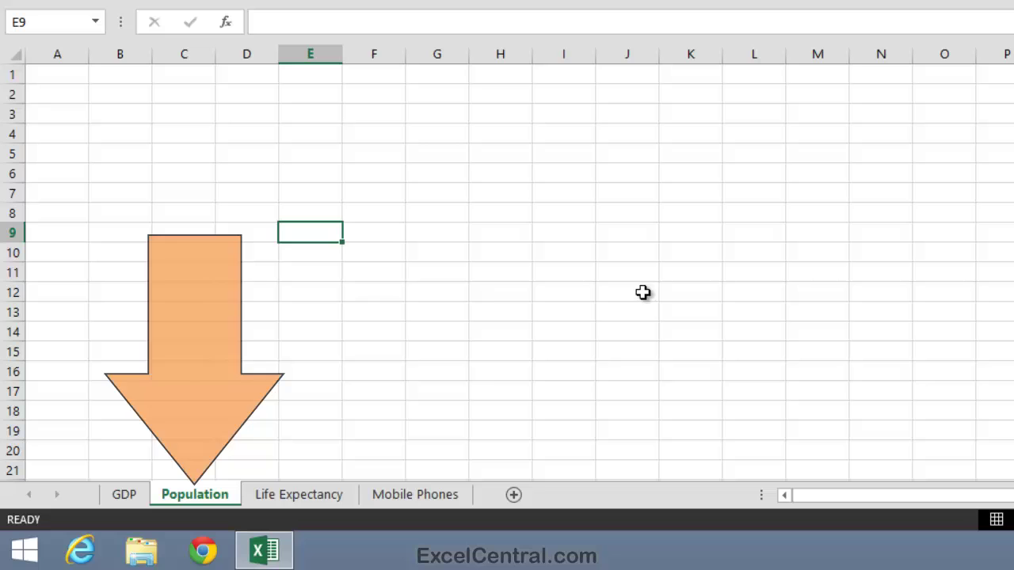
Move the Population worksheet between Life Expectancy and Mobile Phones.
mouse_move(179, 504)
mouse_down()
mouse_move(388, 505)
mouse_move(500, 489)
mouse_move(290, 486)
mouse_move(412, 493)
mouse_move(380, 491)
mouse_up()
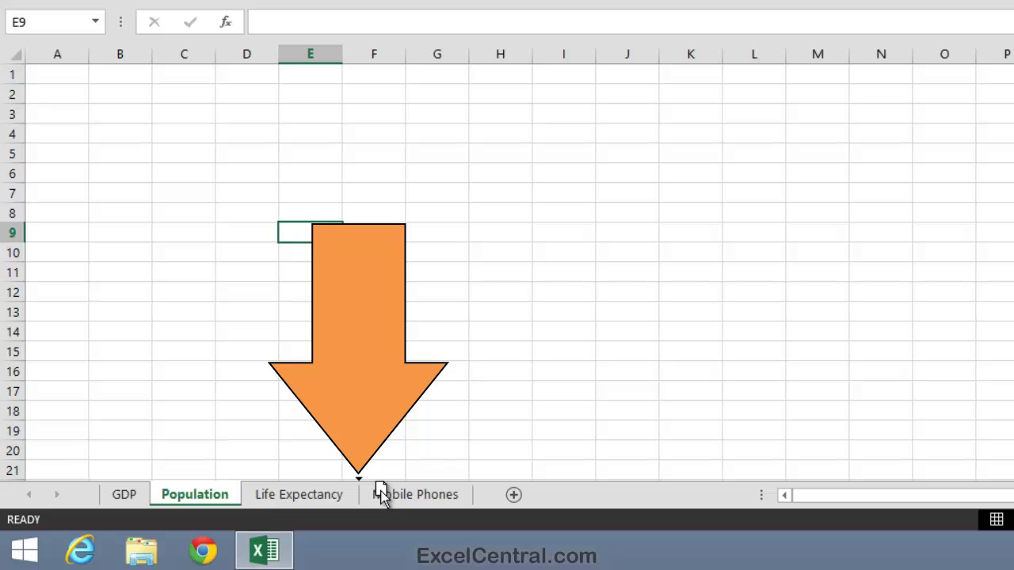
drag(381, 491, 385, 494)
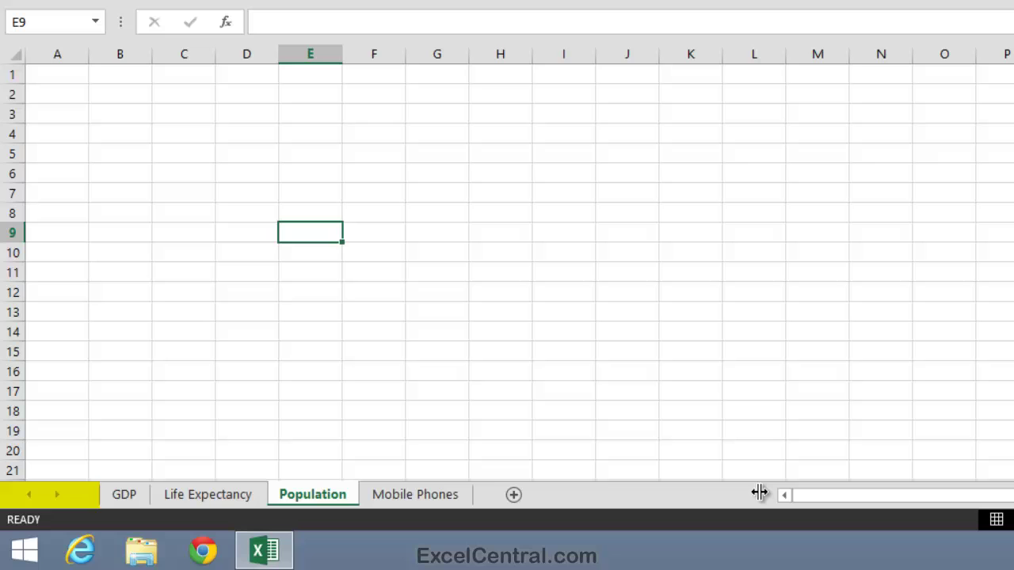
Shrink the sheet tab area, scroll through the worksheet tabs in both directions, and widen the area to show all tabs.
drag(741, 493, 328, 494)
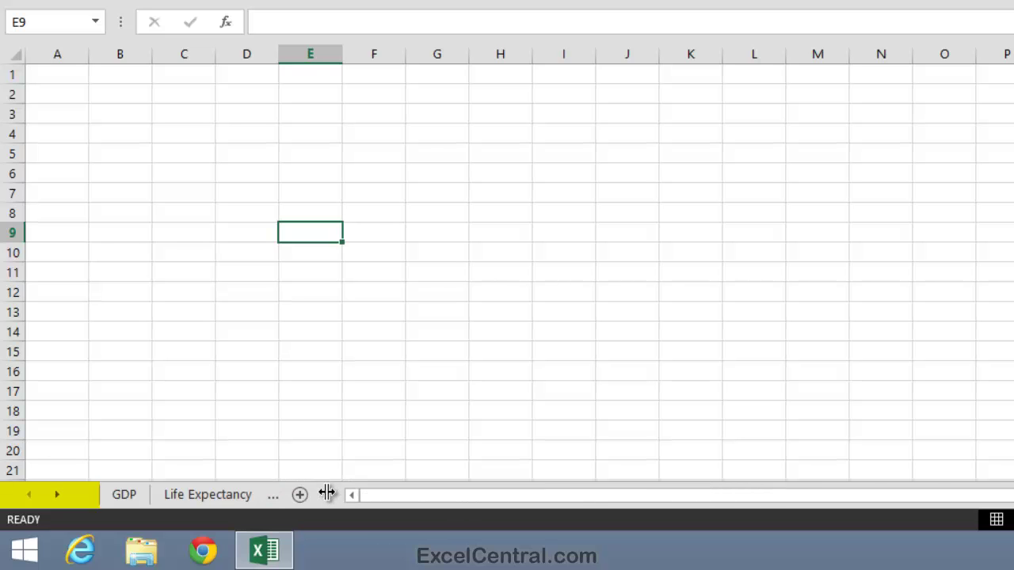
click(240, 494)
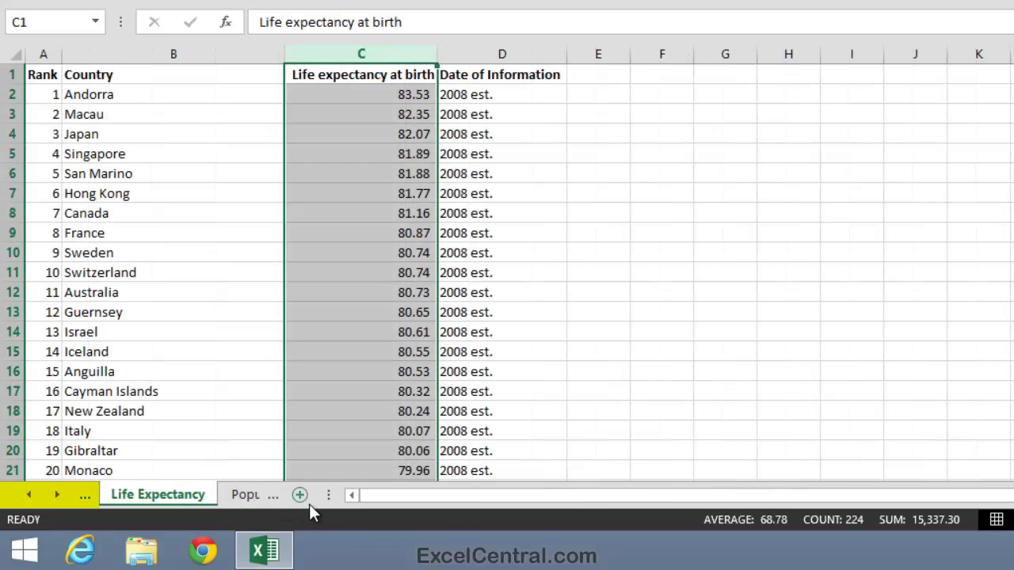
click(56, 495)
click(57, 495)
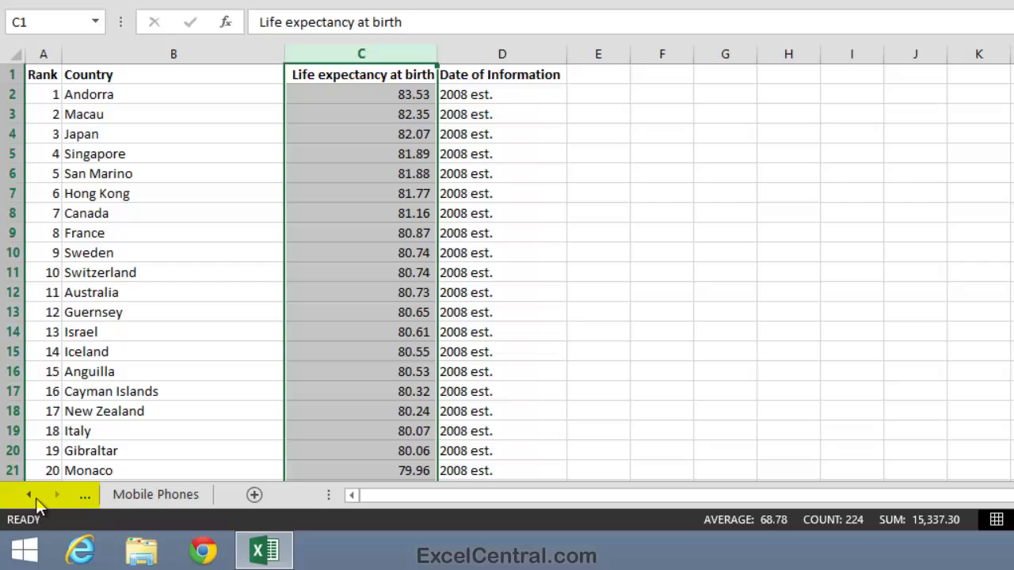
click(28, 496)
click(28, 496)
click(28, 496)
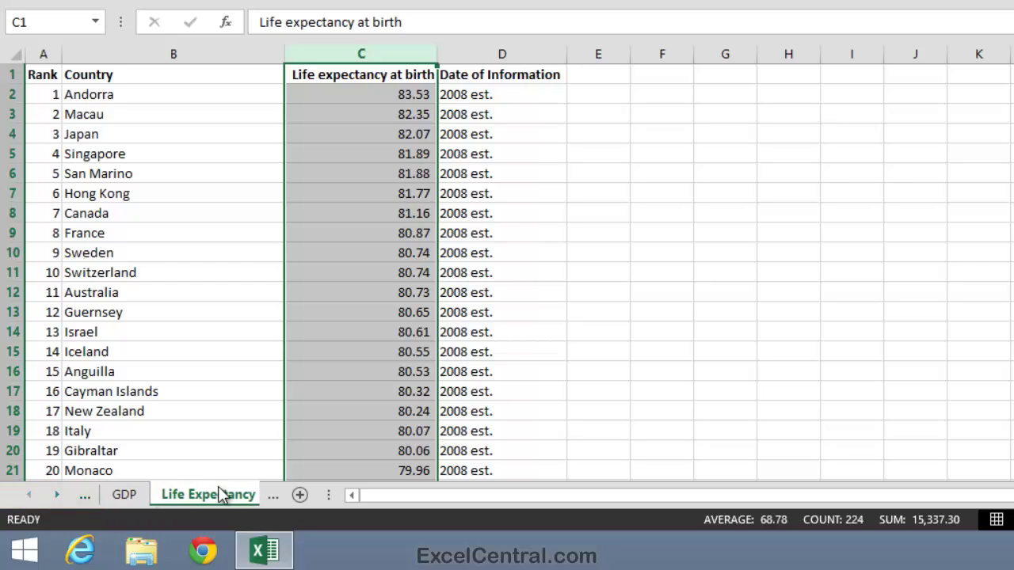
drag(335, 495, 624, 496)
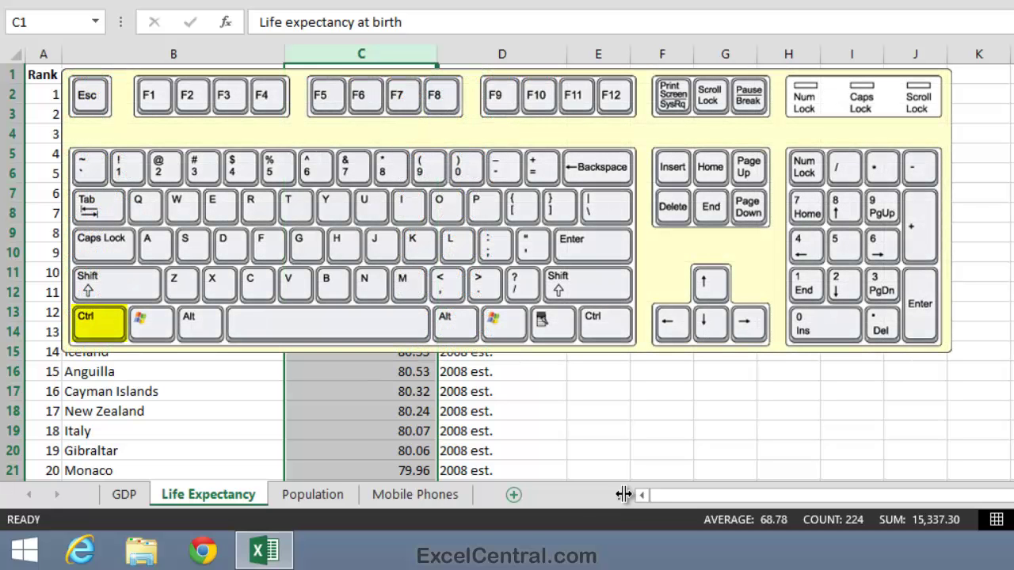
Switch back to the GDP worksheet and move forward through the worksheets to Mobile Phones.
key(ctrl+Page_Up)
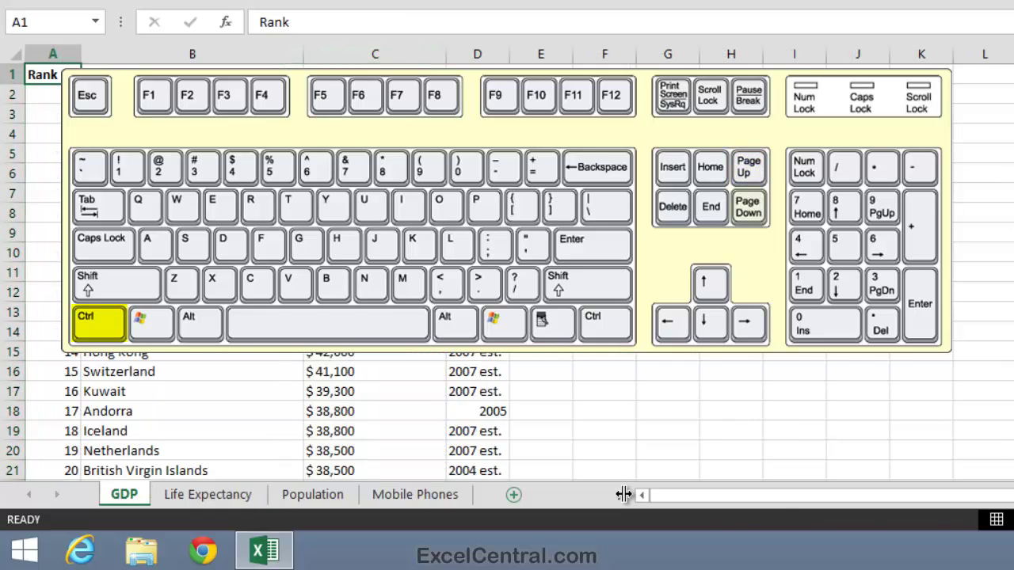
key(ctrl+Page_Down)
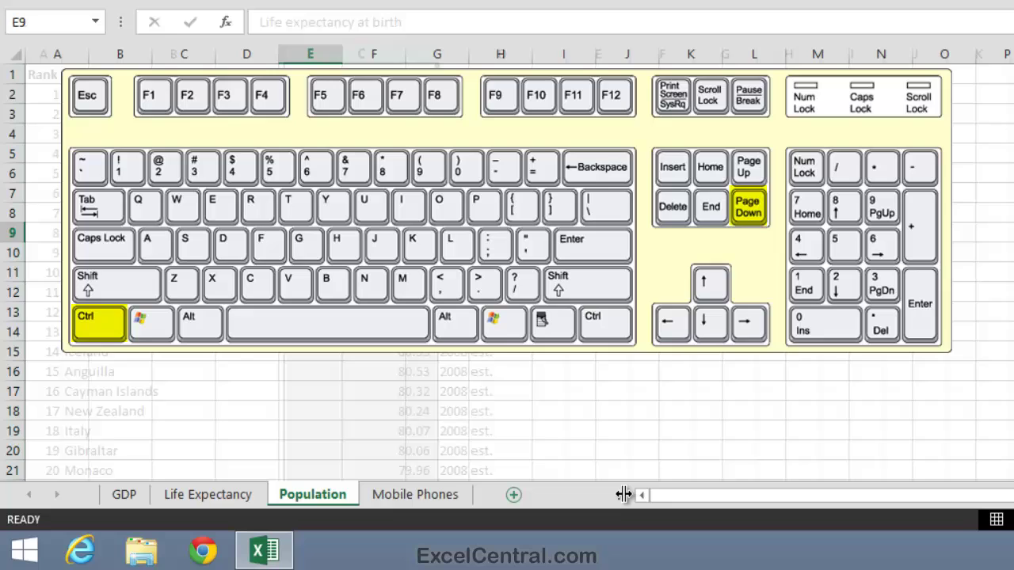
key(ctrl+Page_Down)
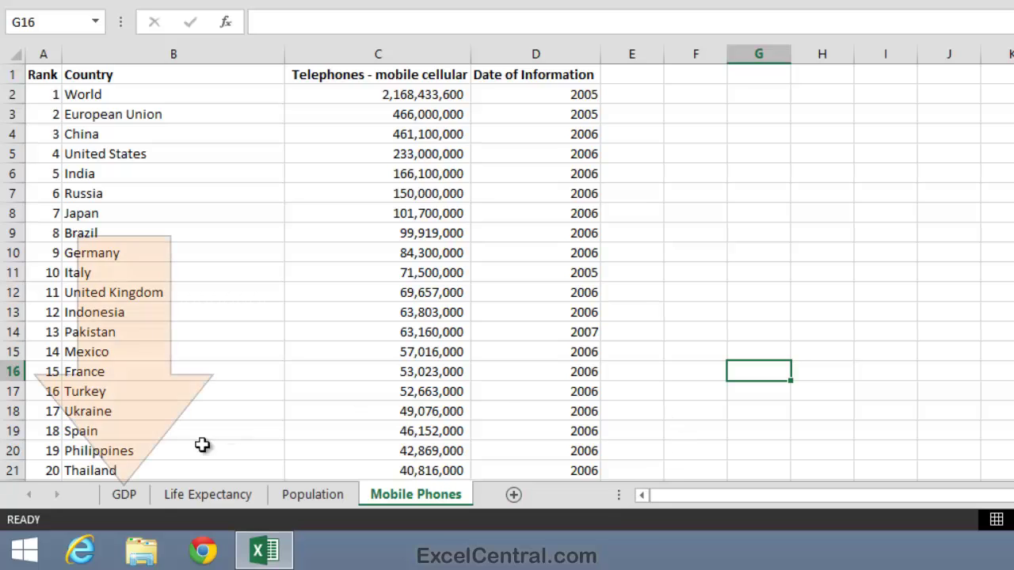
Color the GDP sheet tab theme green and the Life Expectancy sheet tab theme blue.
right_click(125, 497)
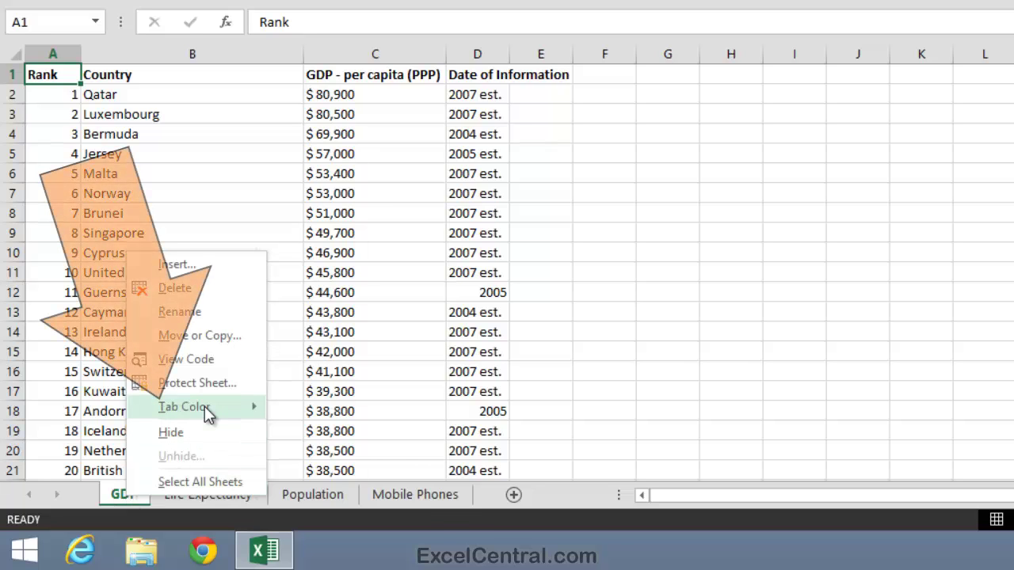
mouse_move(206, 414)
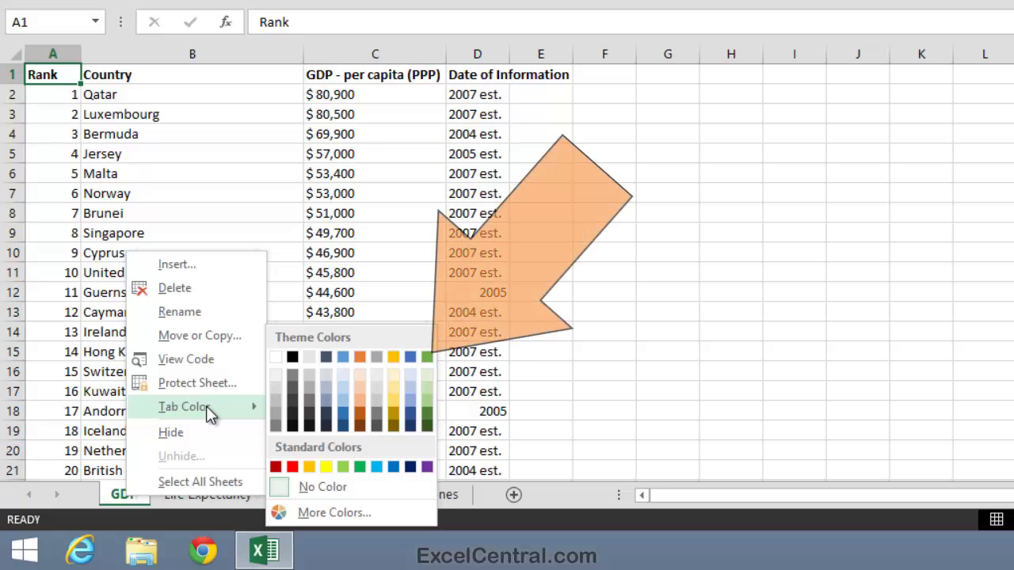
click(427, 357)
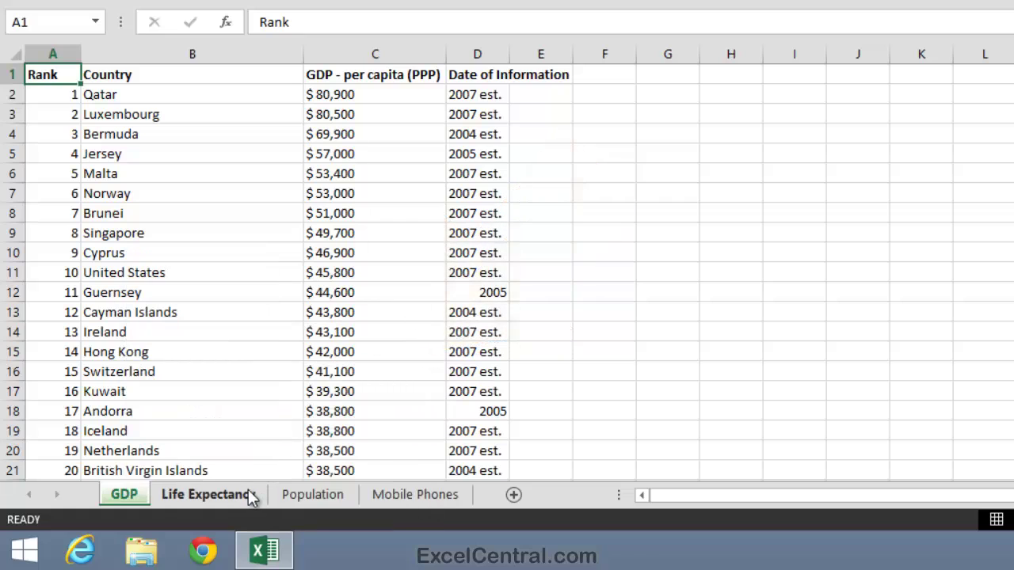
right_click(223, 495)
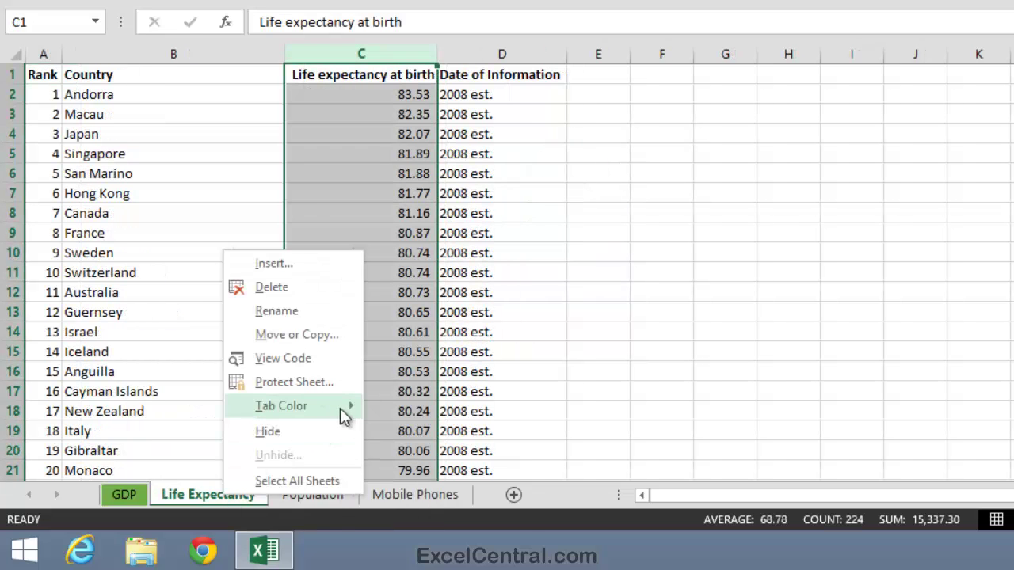
mouse_move(340, 408)
click(507, 357)
Color the Population sheet tab theme gold and the Mobile Phones sheet tab theme orange.
right_click(320, 491)
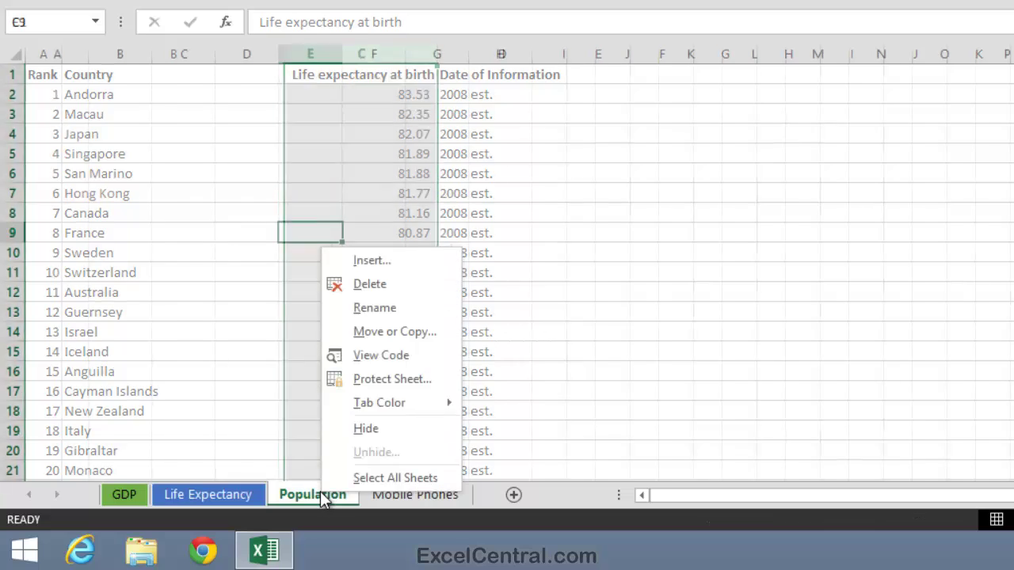
mouse_move(416, 408)
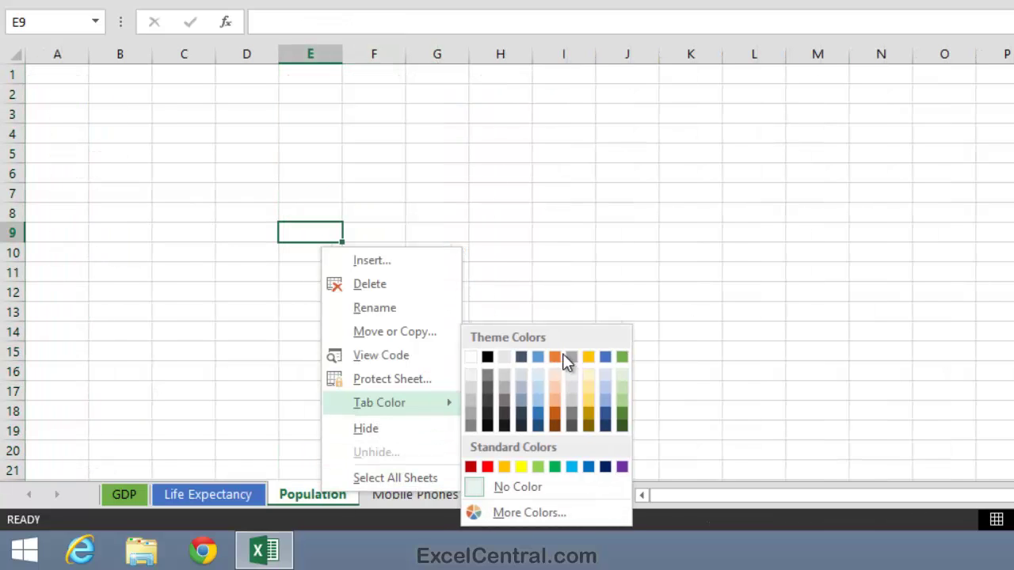
click(589, 358)
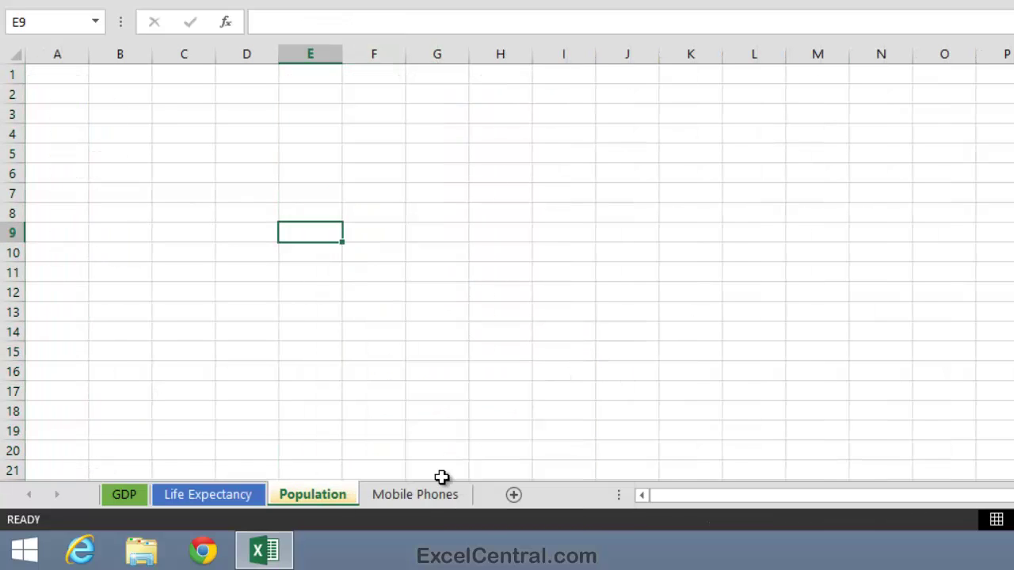
right_click(404, 493)
mouse_move(496, 407)
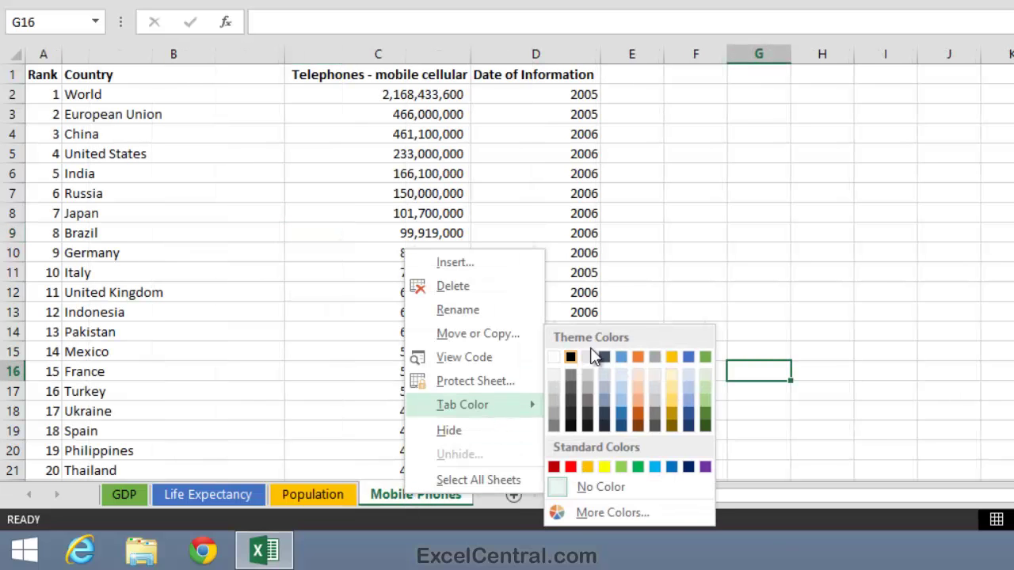
click(640, 357)
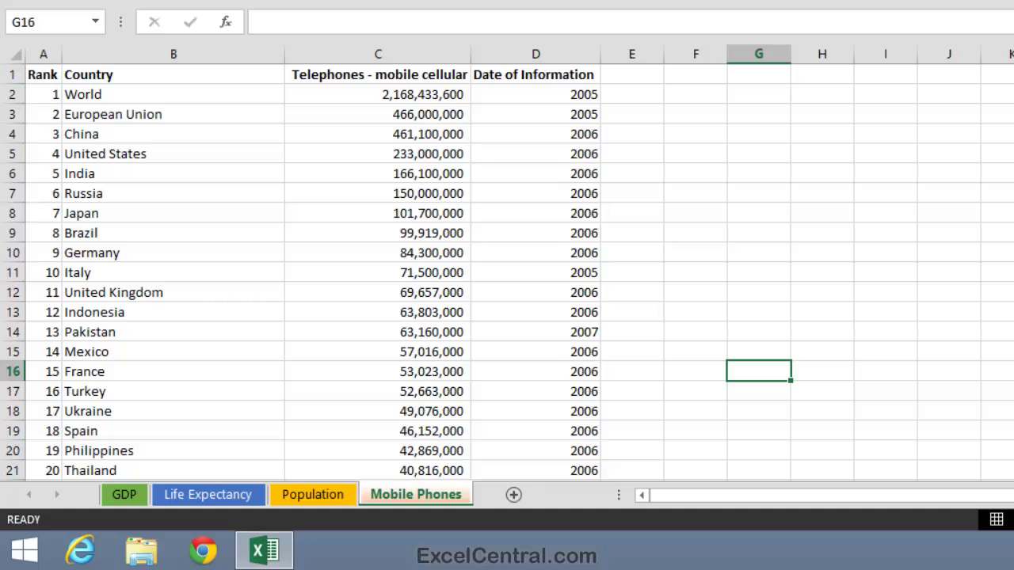
Delete the empty Population worksheet from the workbook.
click(315, 496)
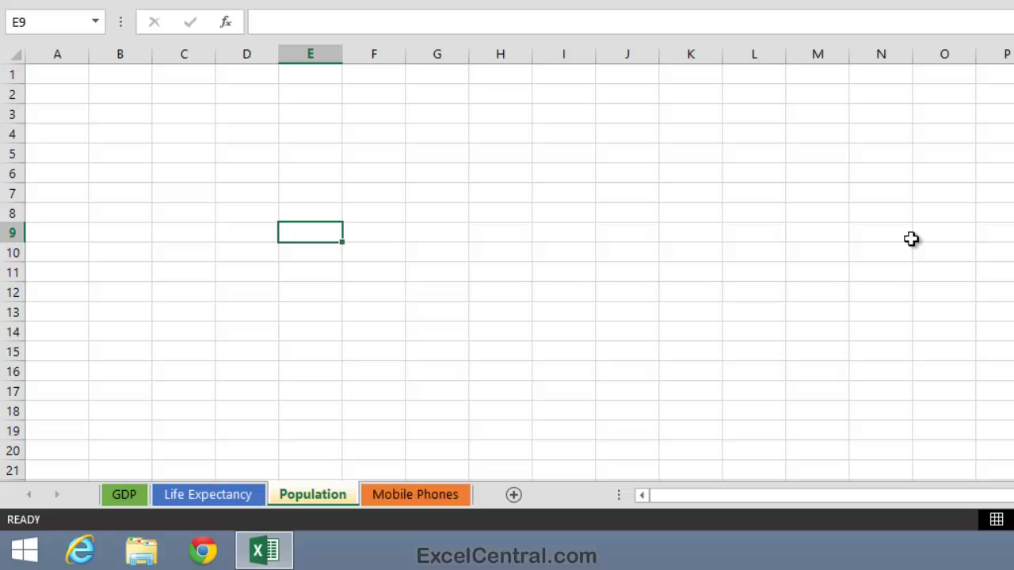
right_click(324, 497)
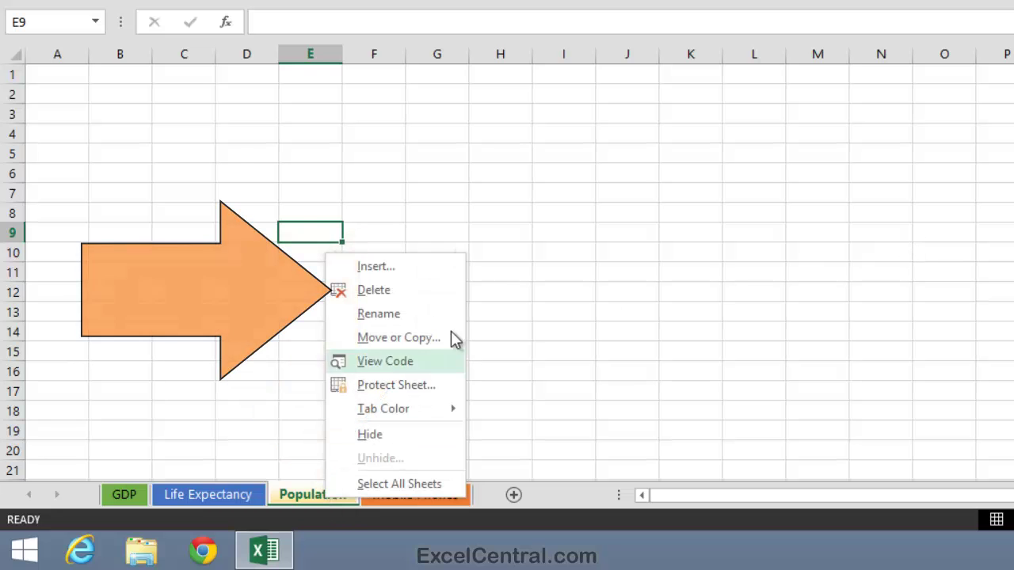
click(412, 290)
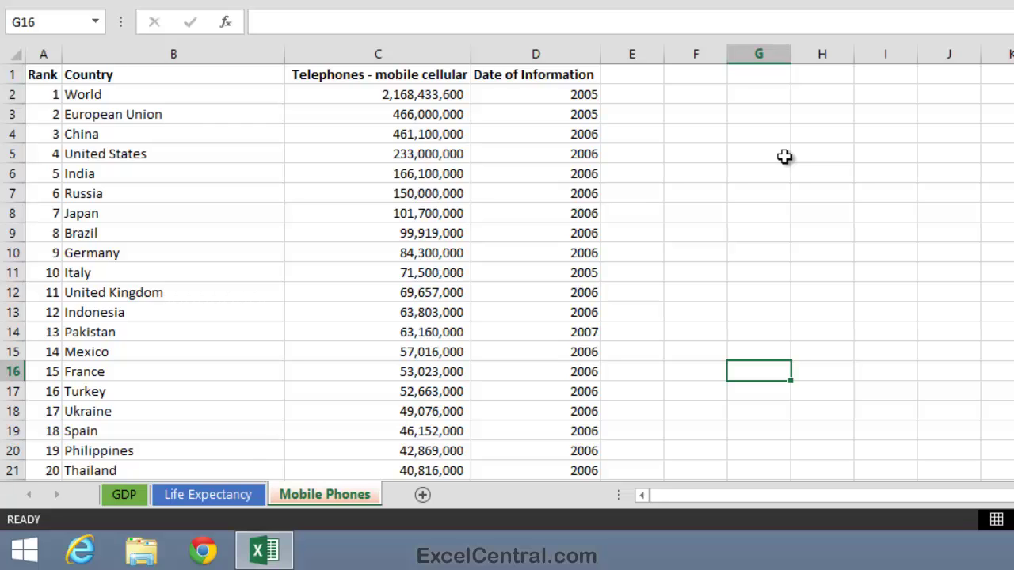
Select the Life Expectancy and Mobile Phones worksheets together and permanently delete both.
click(211, 495)
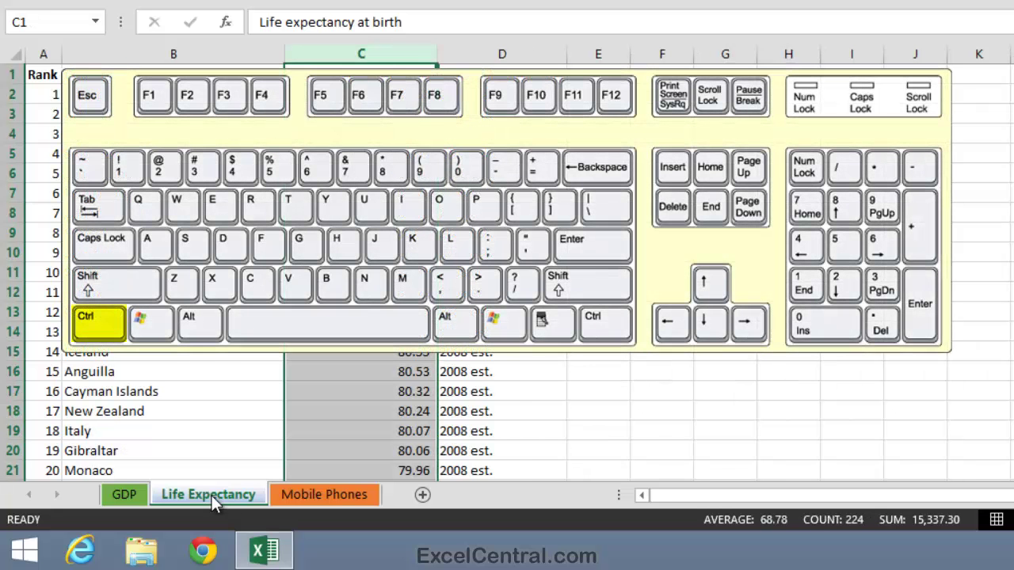
ctrl+click(326, 494)
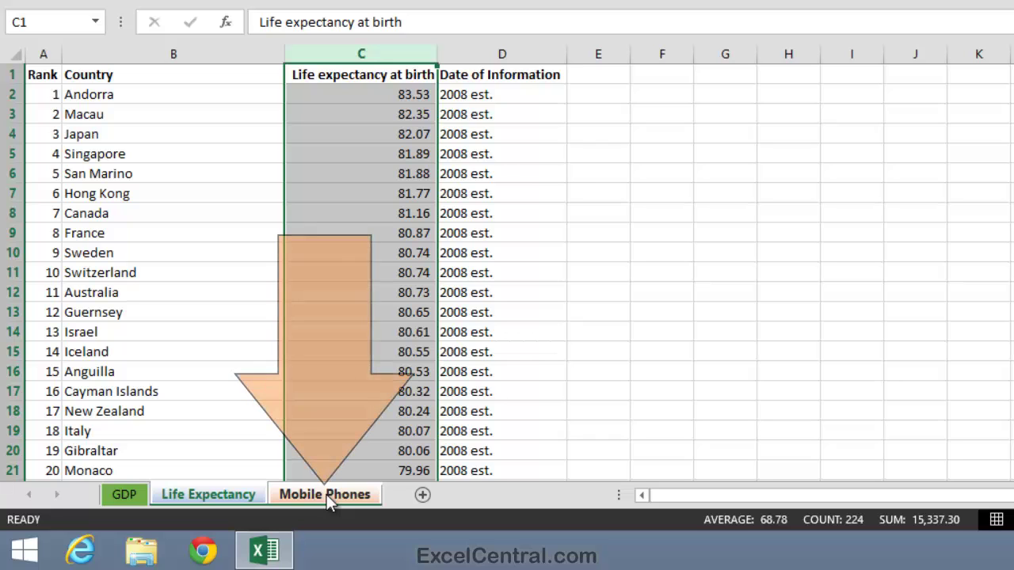
right_click(326, 494)
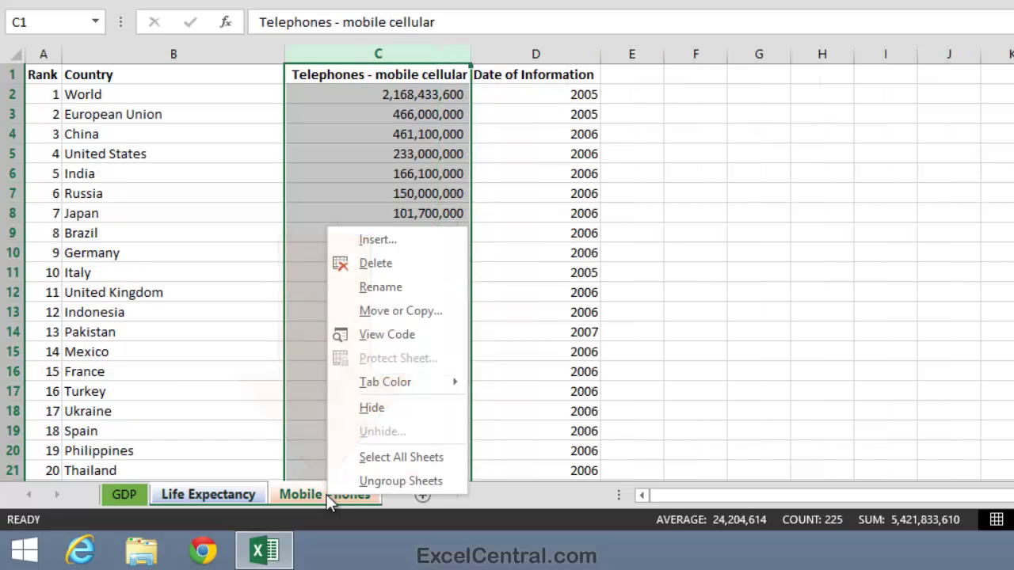
click(400, 262)
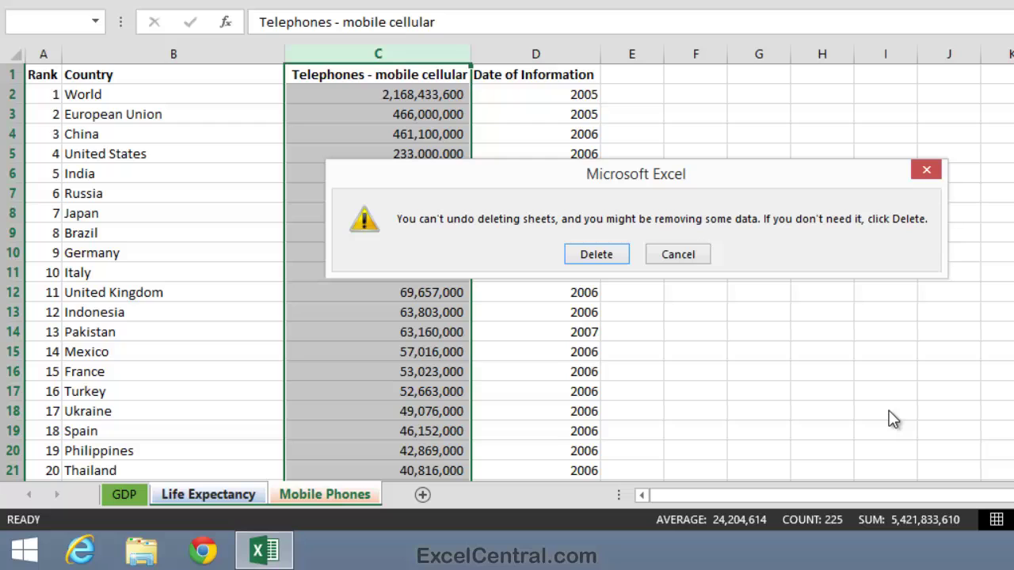
click(599, 256)
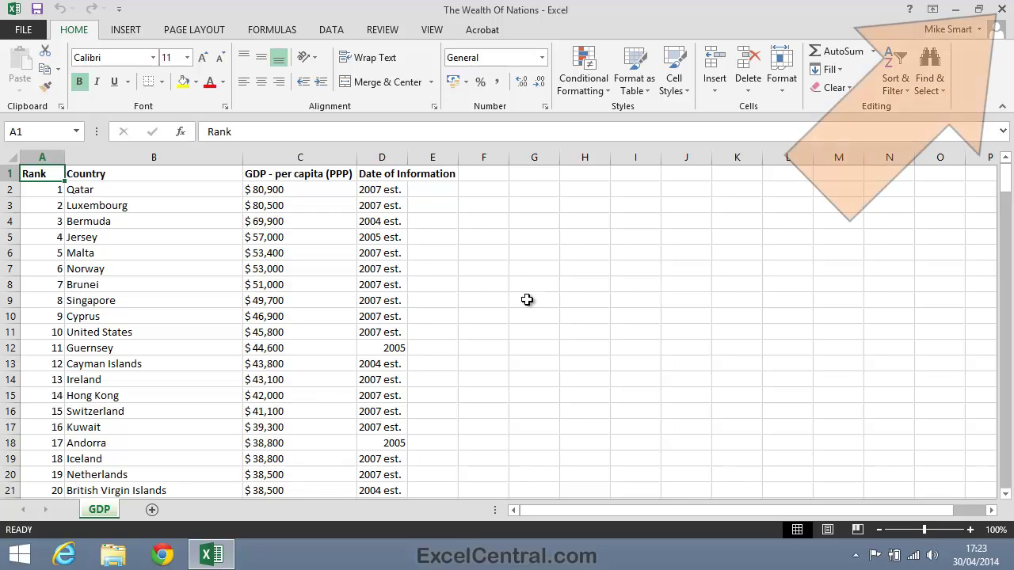
Close The Wealth Of Nations workbook and Excel without saving the changes.
click(1001, 8)
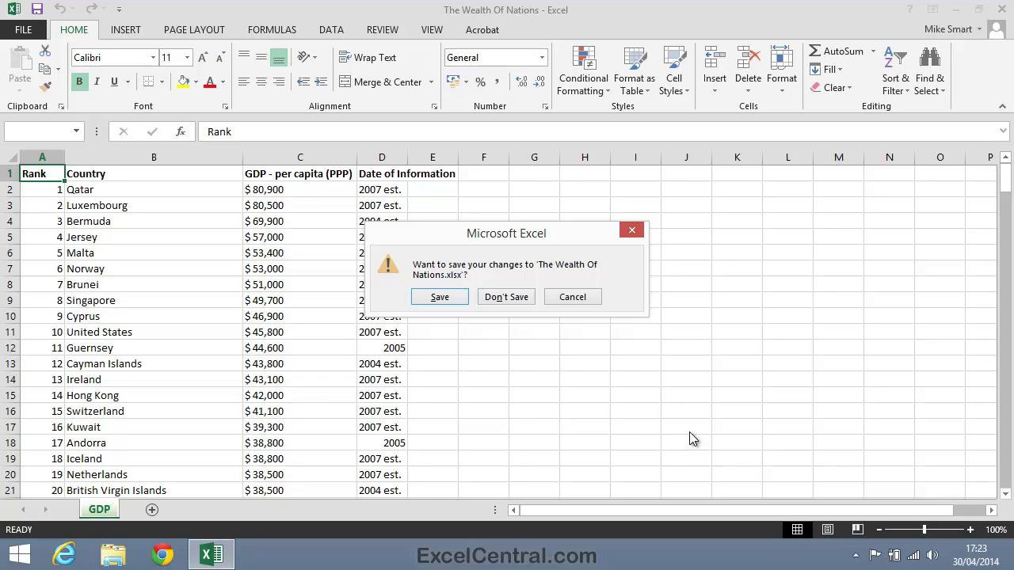
click(509, 299)
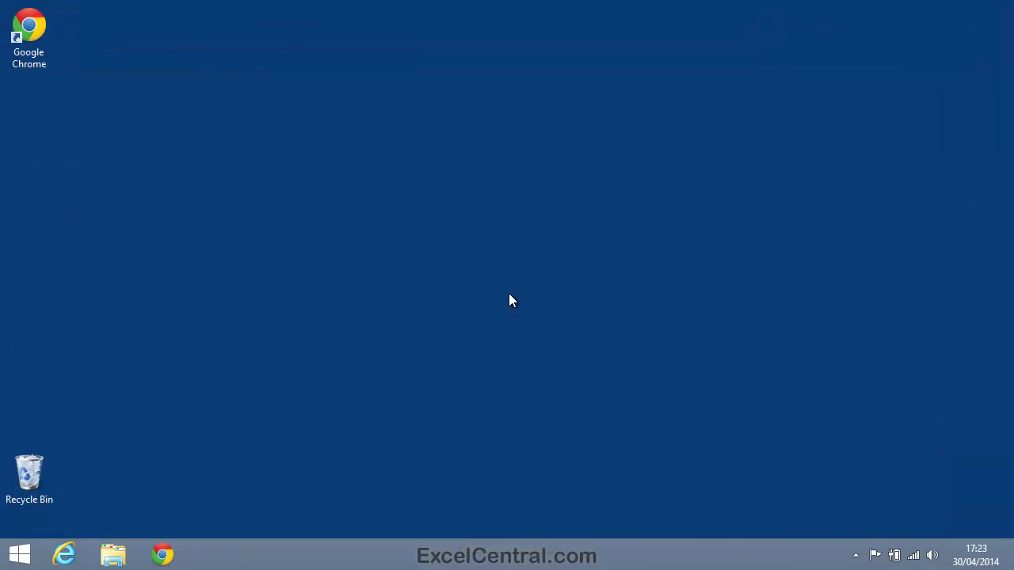